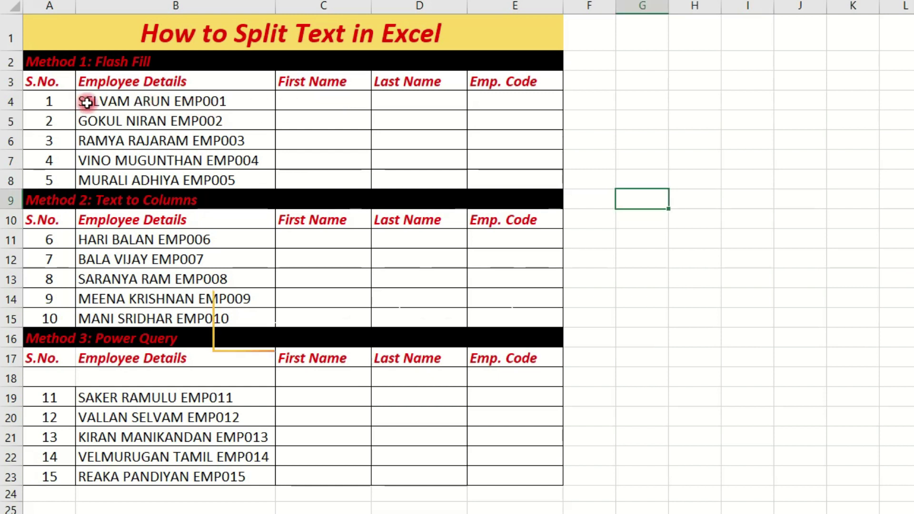
Enter SELVAM in C4 as the example and Flash Fill the remaining first names in C5:C8.
{"action": "left_click", "coordinate": [343, 96]}
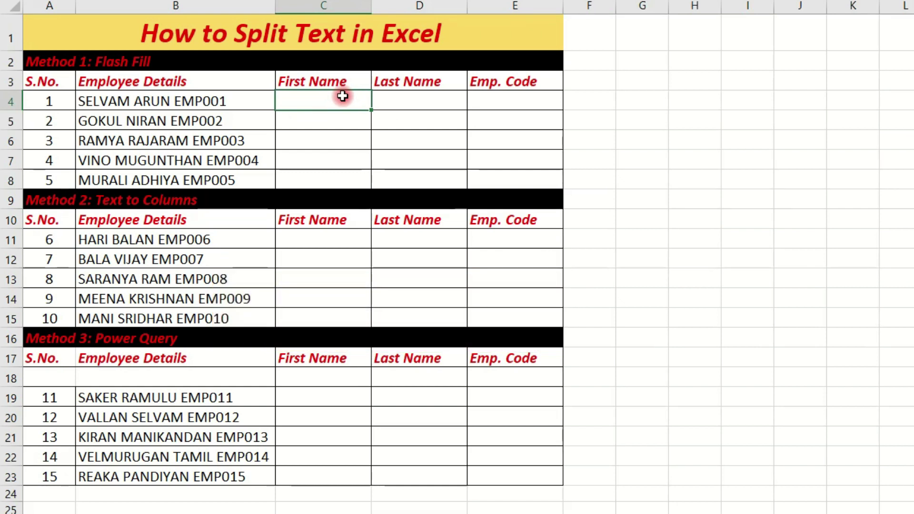
{"action": "type", "text": "SELVAM"}
{"action": "left_click", "coordinate": [344, 125]}
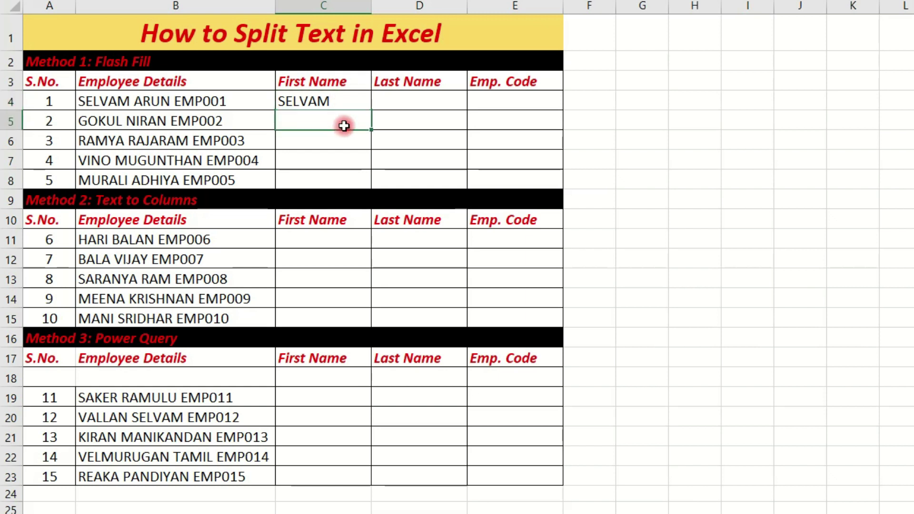
{"action": "left_click", "coordinate": [346, 102]}
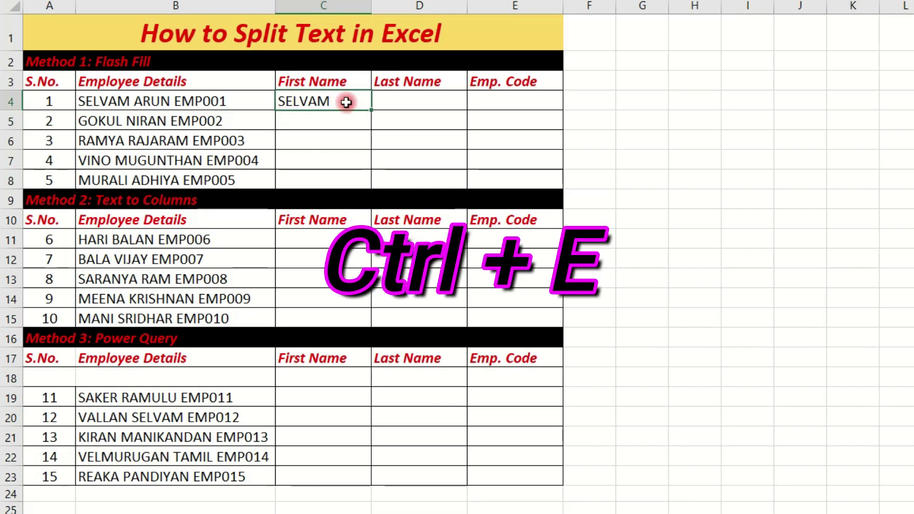
{"action": "key", "text": "ctrl+e"}
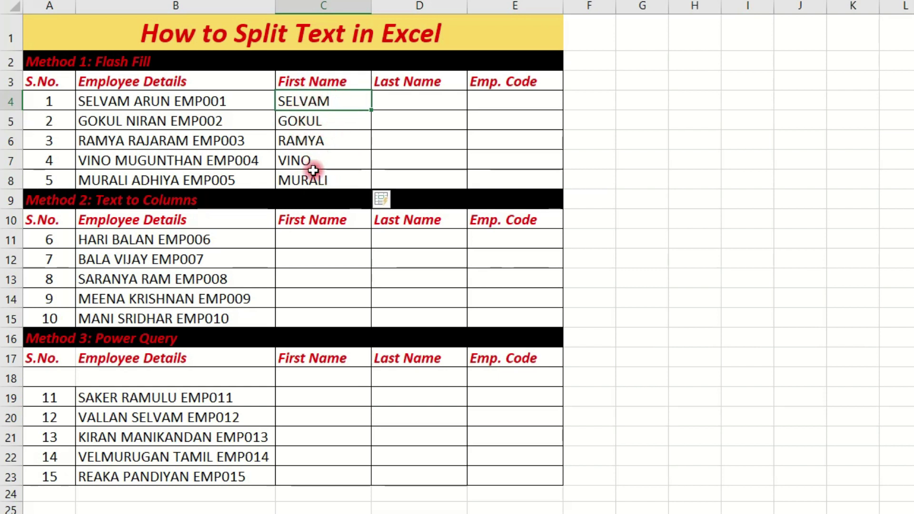
Enter the examples ARUN in D4 and EMP001 in E4.
{"action": "left_click", "coordinate": [411, 98]}
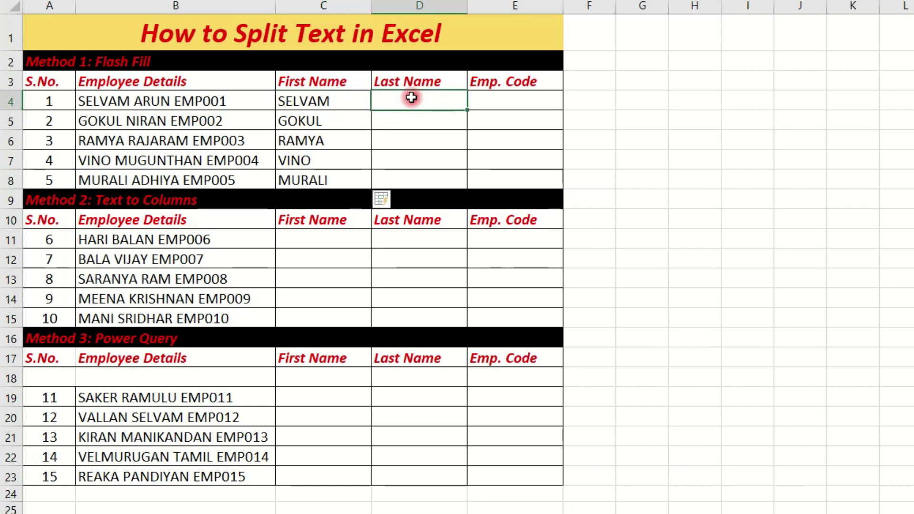
{"action": "type", "text": "ARUN"}
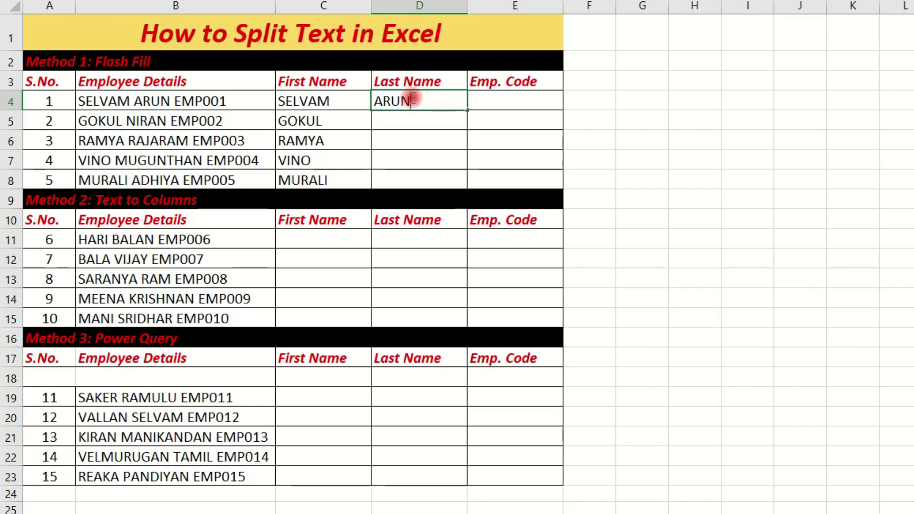
{"action": "left_click", "coordinate": [502, 98]}
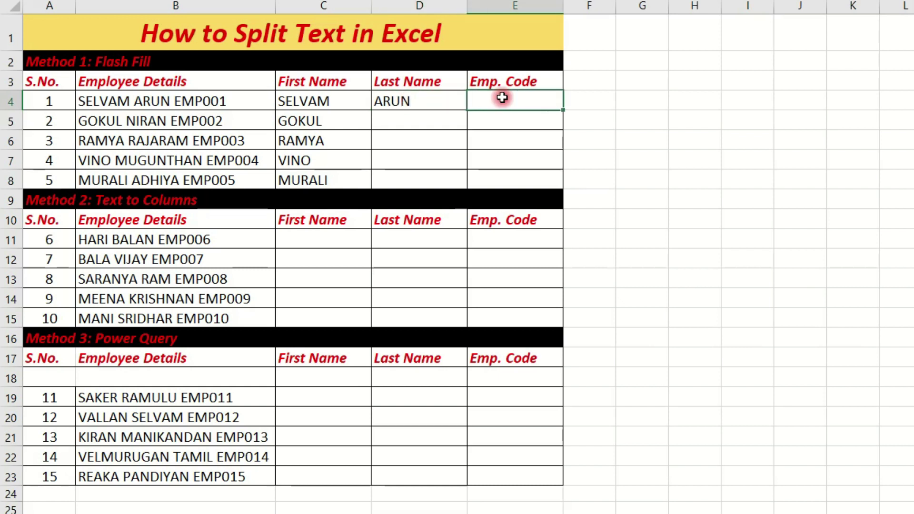
{"action": "type", "text": "EM"}
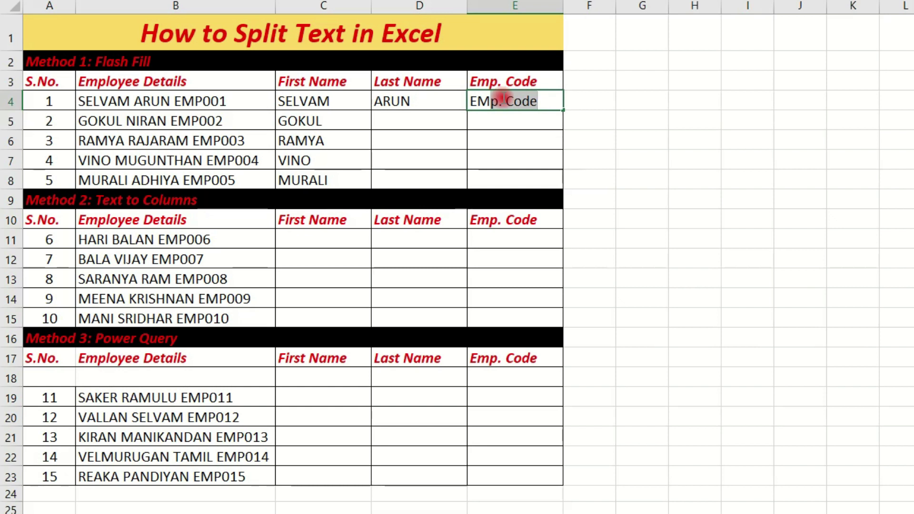
{"action": "type", "text": "P001"}
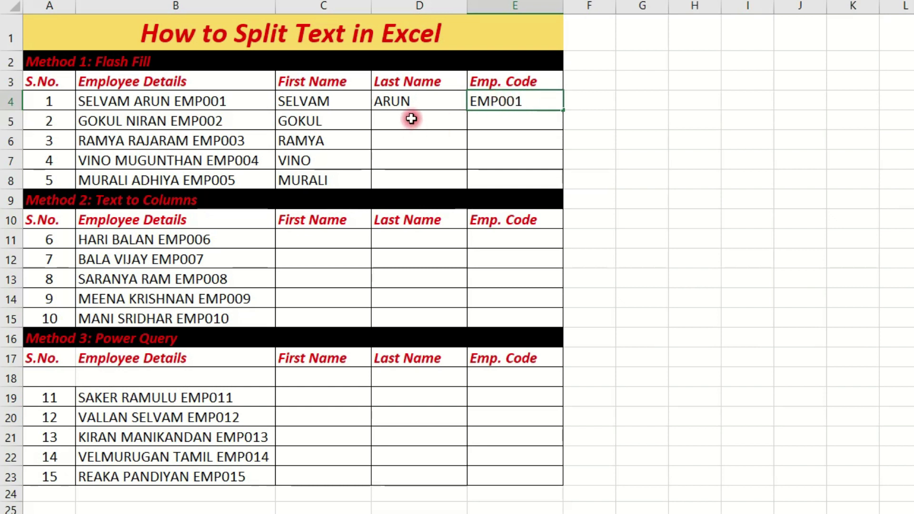
Flash Fill the remaining last names from the D4 example.
{"action": "left_click_drag", "start_coordinate": [410, 103], "coordinate": [520, 103]}
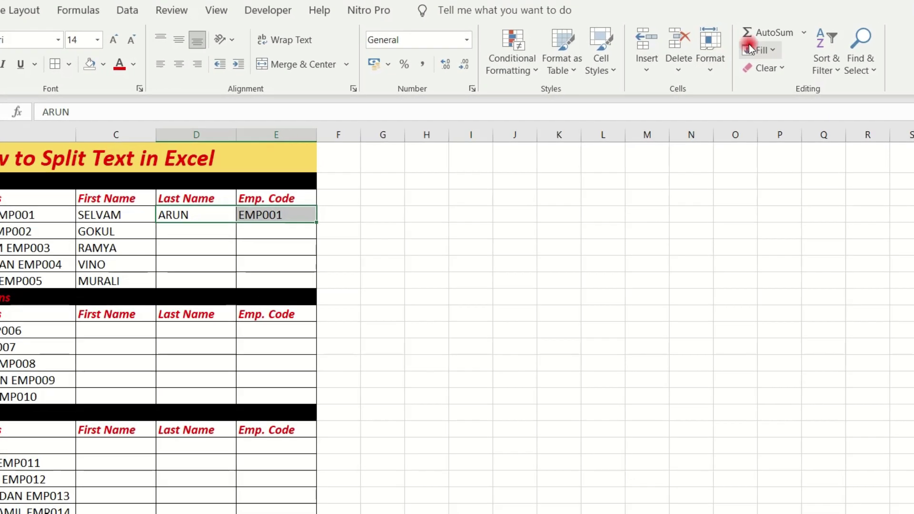
{"action": "left_click", "coordinate": [768, 44]}
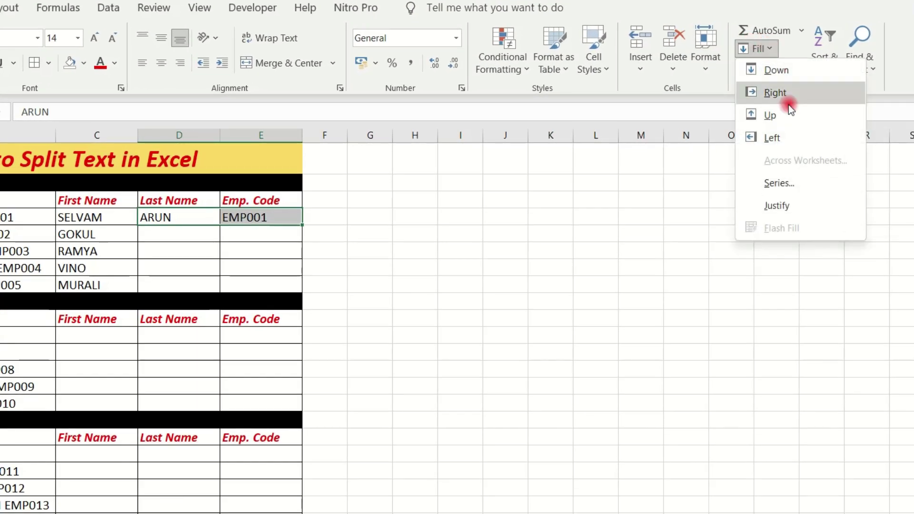
{"action": "left_click", "coordinate": [181, 215]}
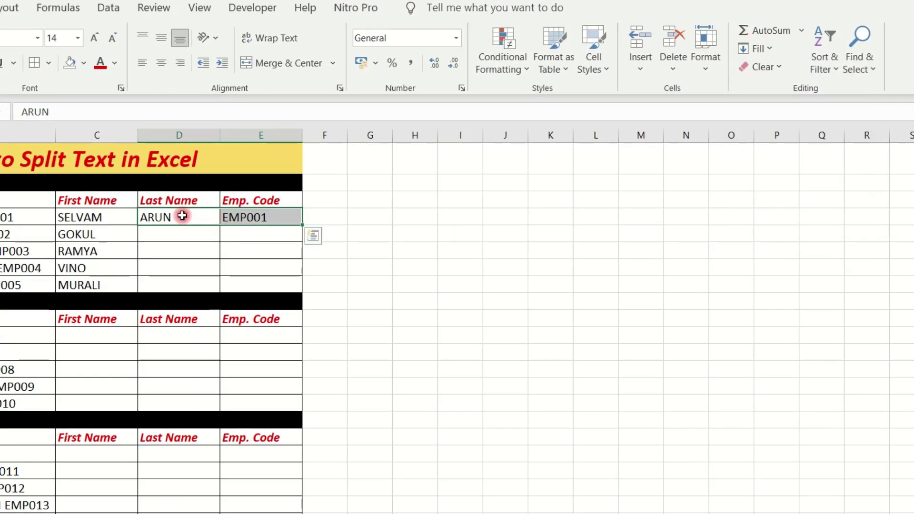
{"action": "left_click", "coordinate": [182, 215]}
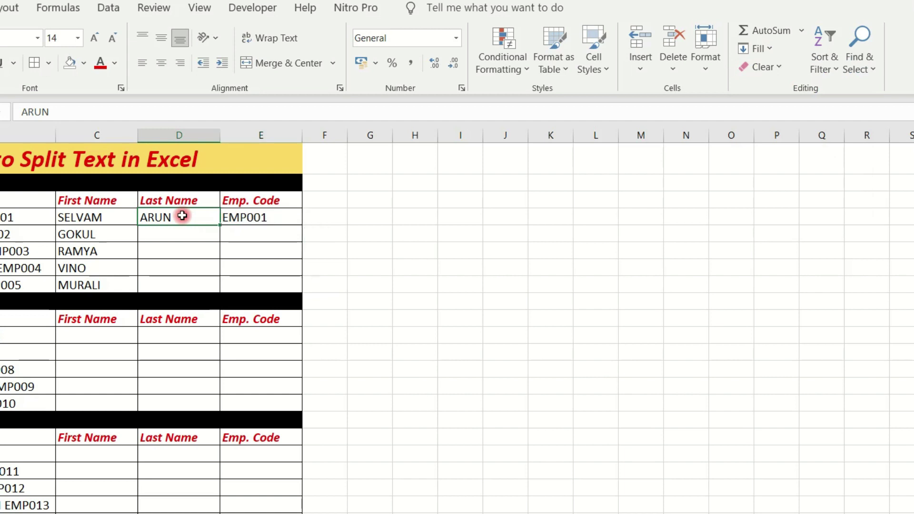
{"action": "left_click", "coordinate": [766, 48]}
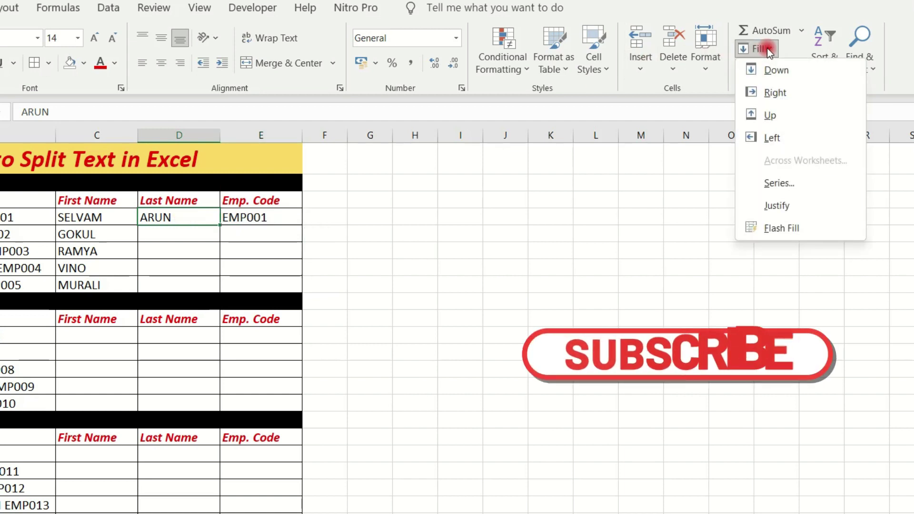
{"action": "left_click", "coordinate": [806, 225]}
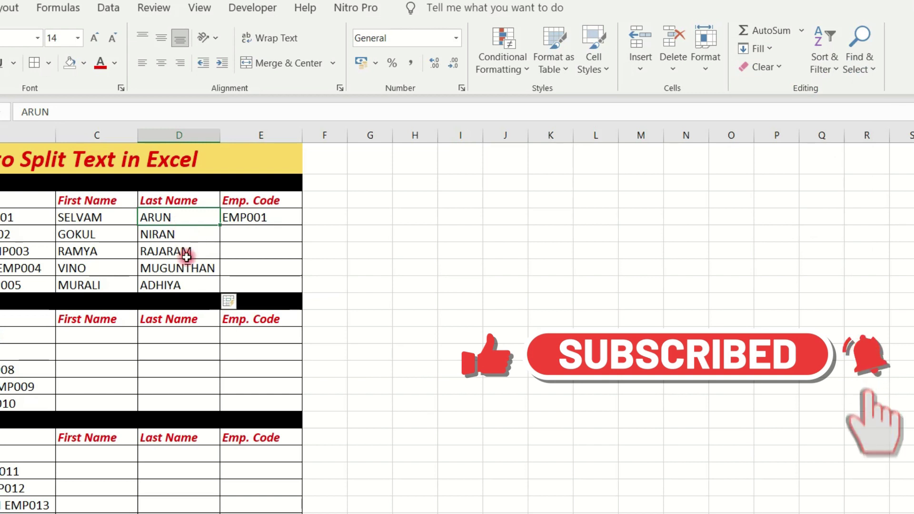
Flash Fill the remaining employee codes from the E4 example.
{"action": "left_click", "coordinate": [239, 217]}
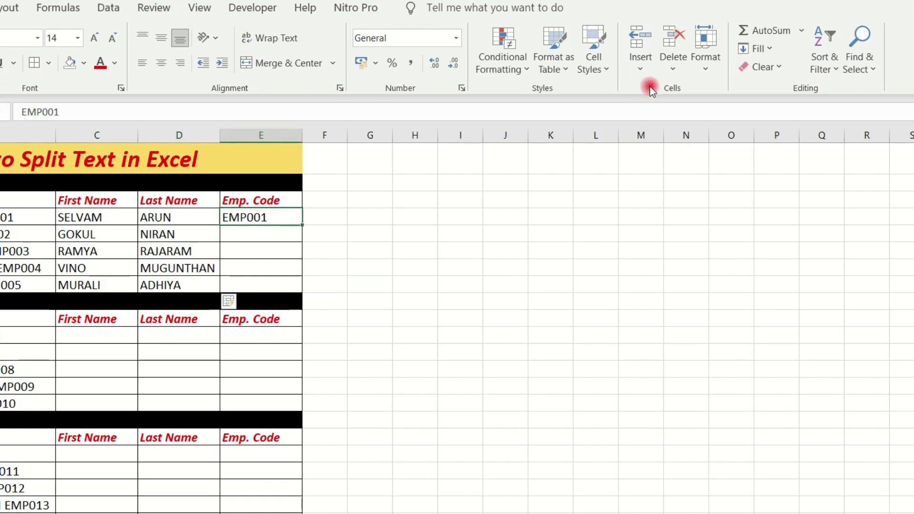
{"action": "left_click", "coordinate": [772, 49]}
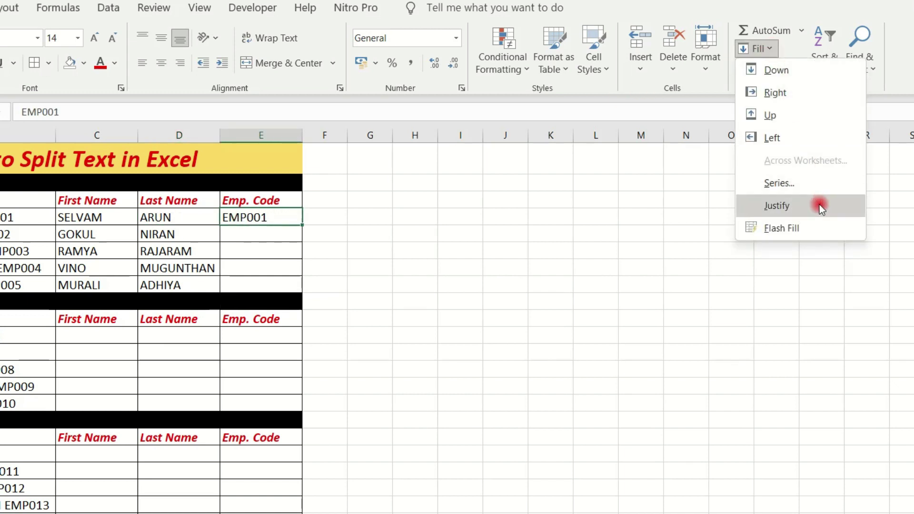
{"action": "left_click", "coordinate": [816, 227]}
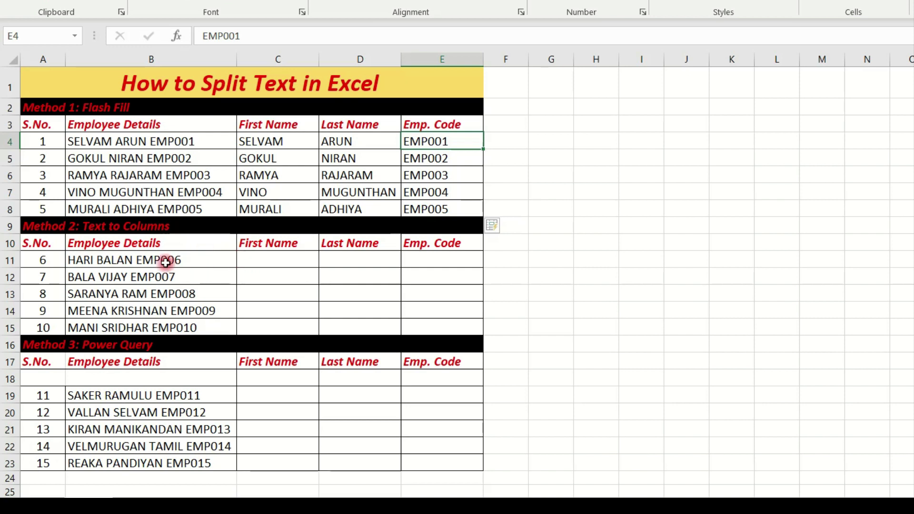
Select the Method 2 employee details in B11:B15 and launch Text to Columns.
{"action": "left_click_drag", "start_coordinate": [159, 260], "coordinate": [170, 327]}
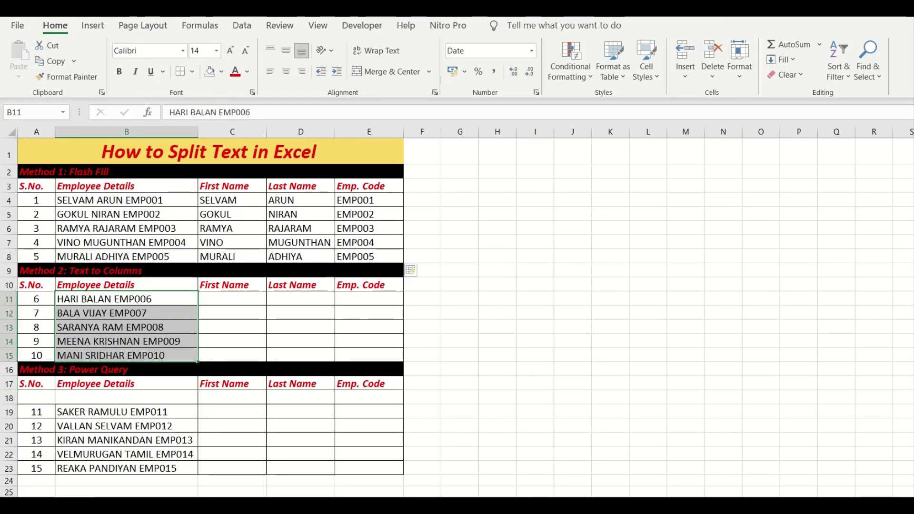
{"action": "left_click", "coordinate": [243, 26]}
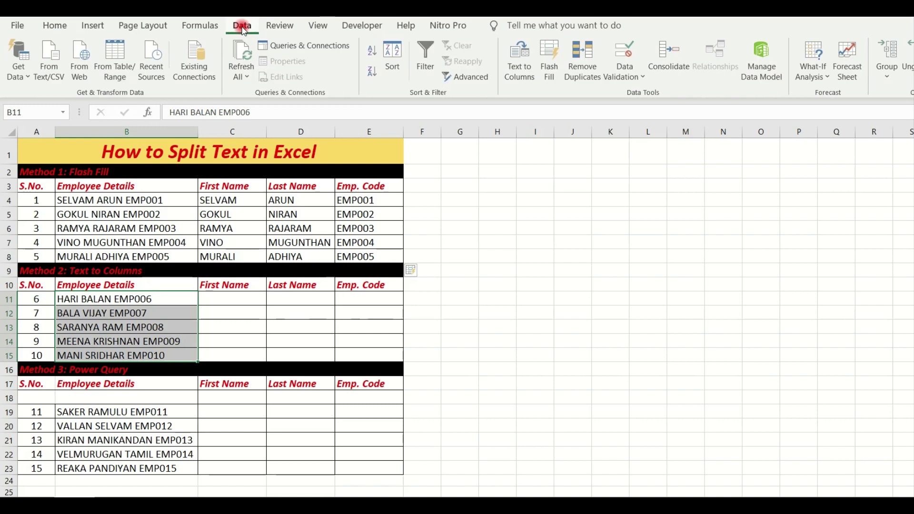
{"action": "left_click", "coordinate": [523, 73]}
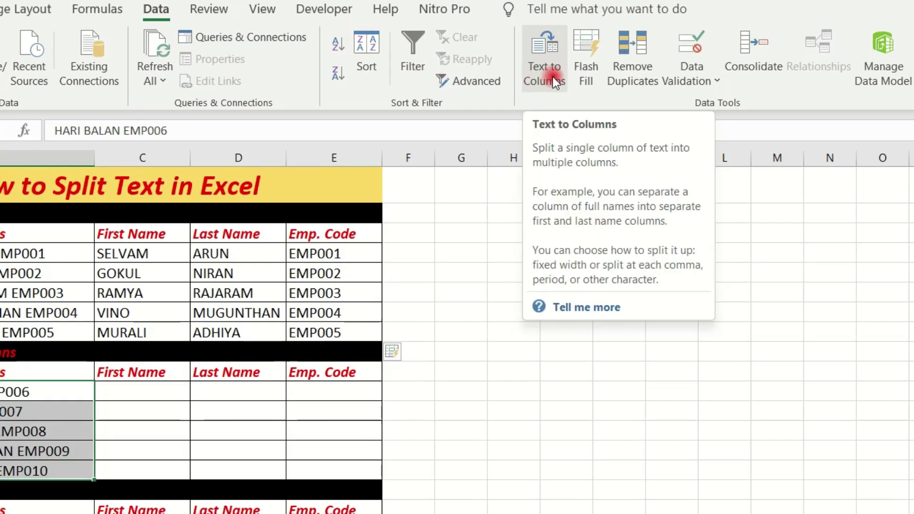
{"action": "left_click", "coordinate": [553, 76]}
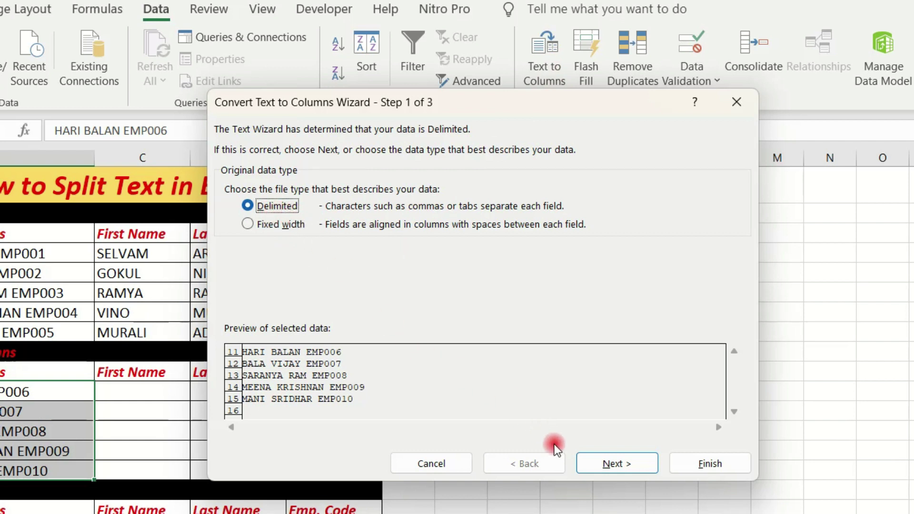
Split the details on the Space delimiter instead of Tab, outputting to $C$11 and replacing existing cells.
{"action": "left_click", "coordinate": [611, 462]}
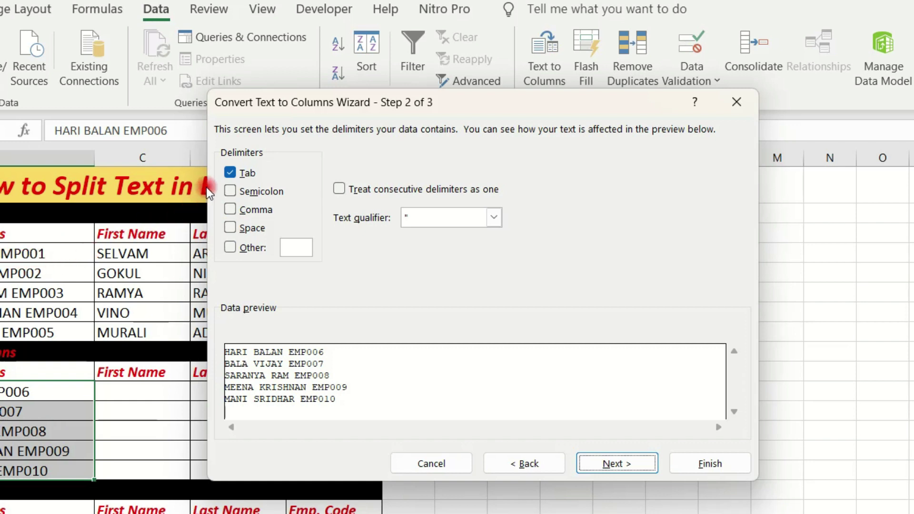
{"action": "left_click", "coordinate": [229, 172]}
{"action": "left_click", "coordinate": [233, 231]}
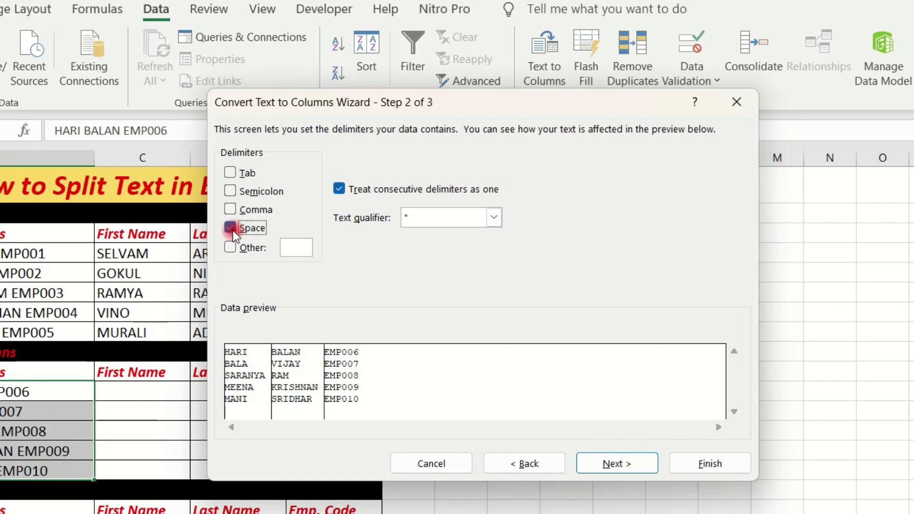
{"action": "left_click", "coordinate": [607, 467]}
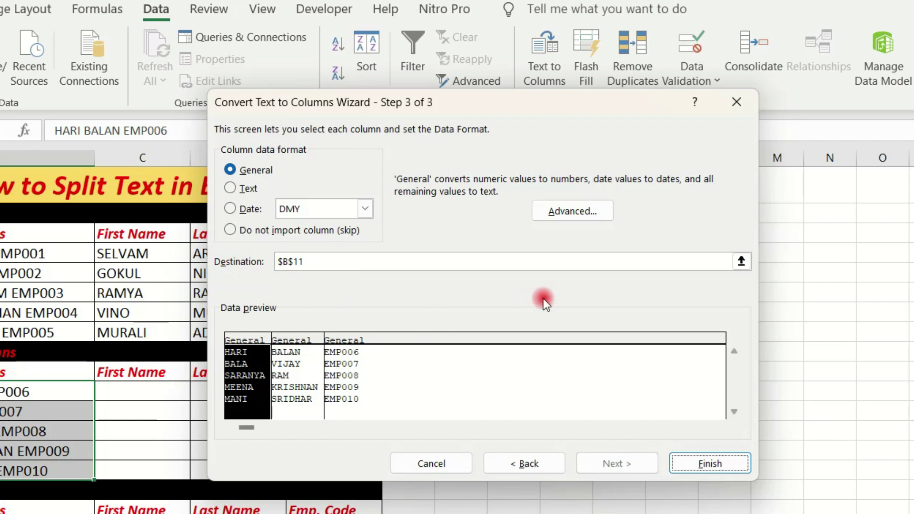
{"action": "left_click", "coordinate": [741, 261]}
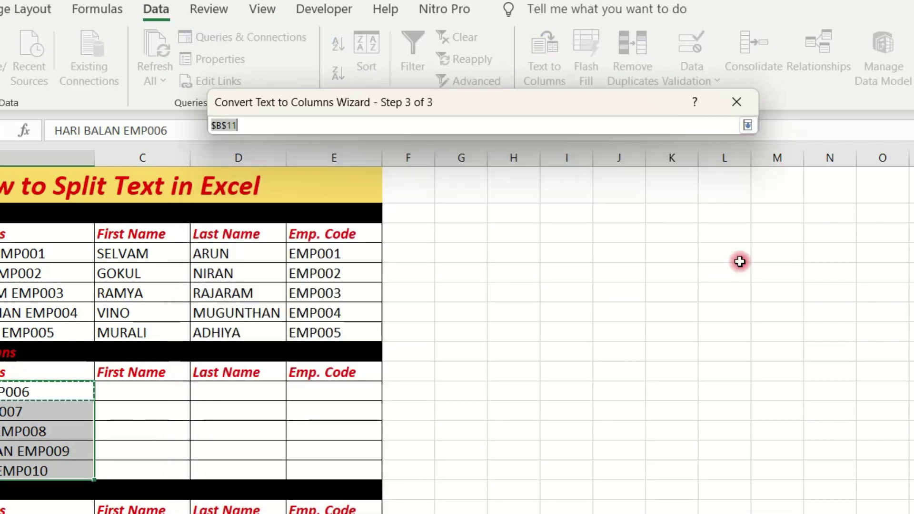
{"action": "left_click", "coordinate": [152, 391]}
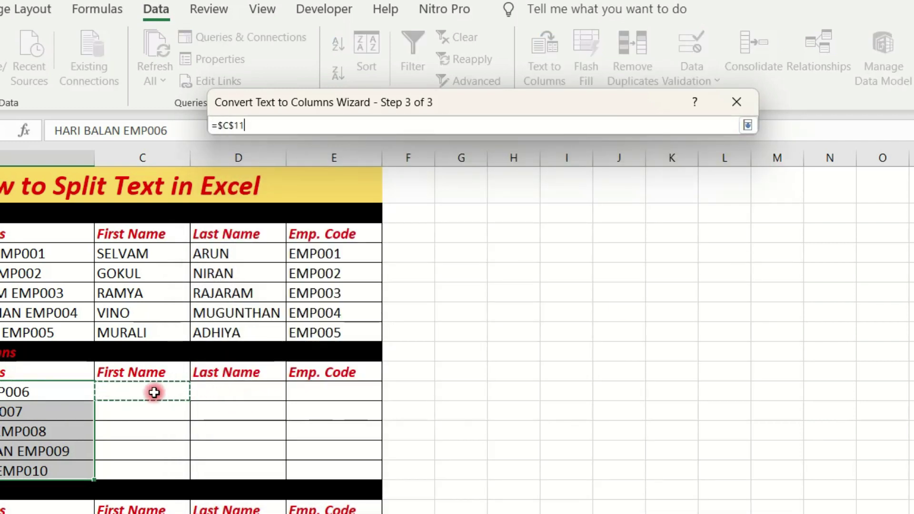
{"action": "left_click", "coordinate": [747, 126]}
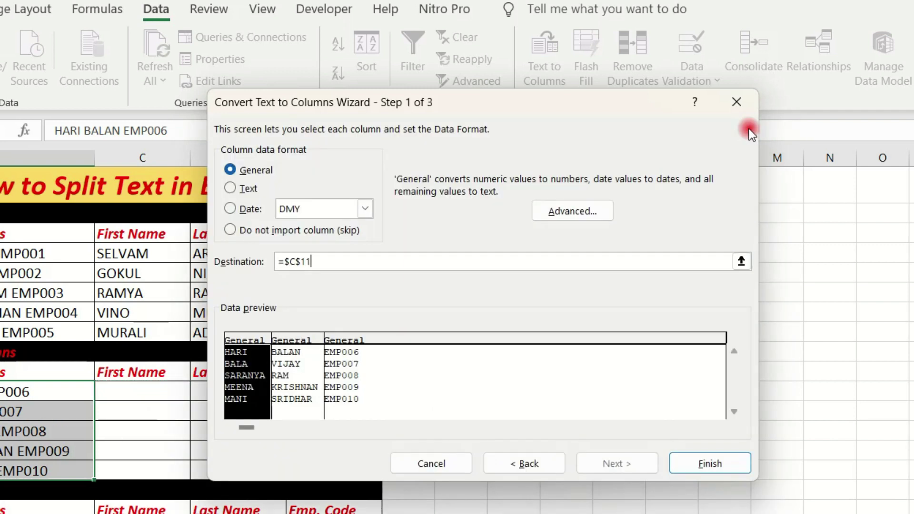
{"action": "left_click", "coordinate": [717, 465]}
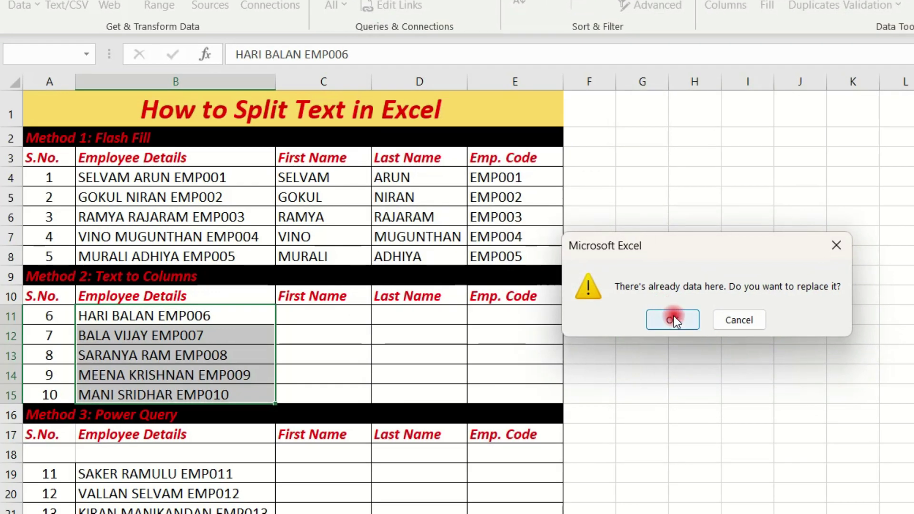
{"action": "left_click", "coordinate": [672, 316]}
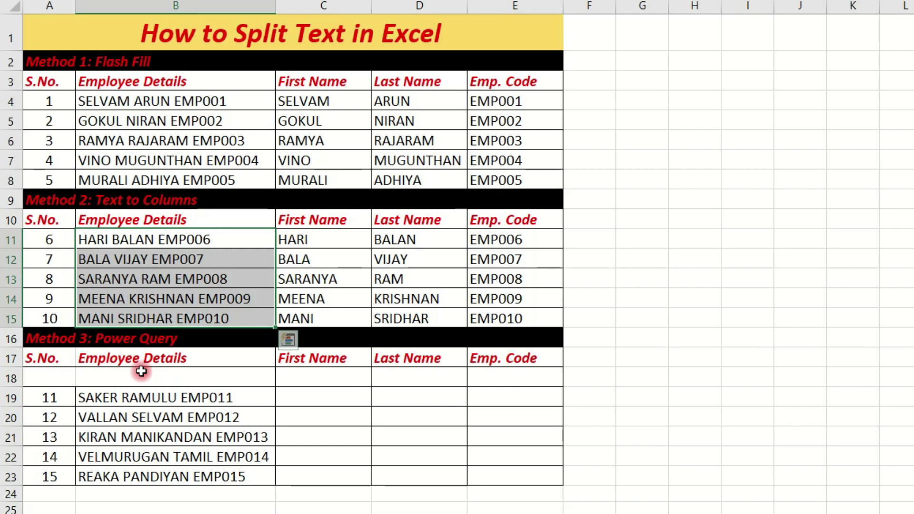
Load B18:B23 into Power Query via From Table/Range with 'My table has headers' ticked.
{"action": "left_click_drag", "start_coordinate": [99, 374], "coordinate": [145, 477]}
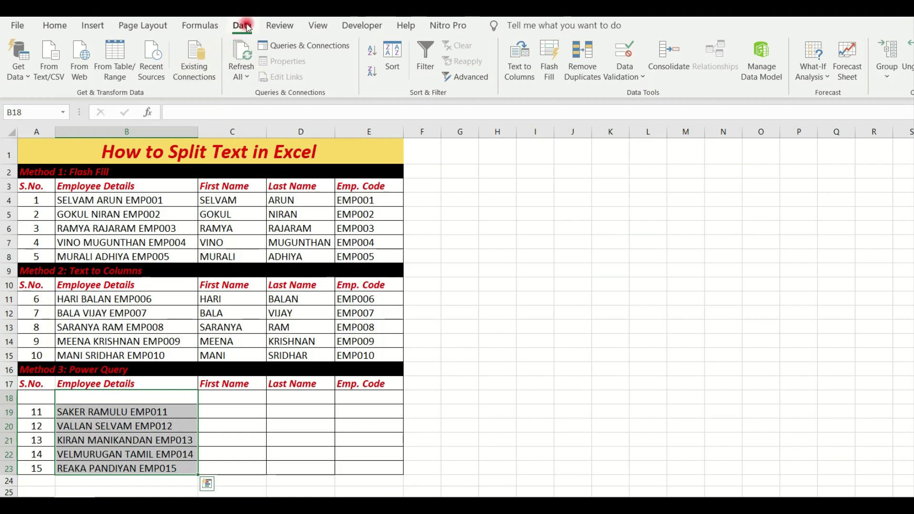
{"action": "left_click", "coordinate": [117, 77]}
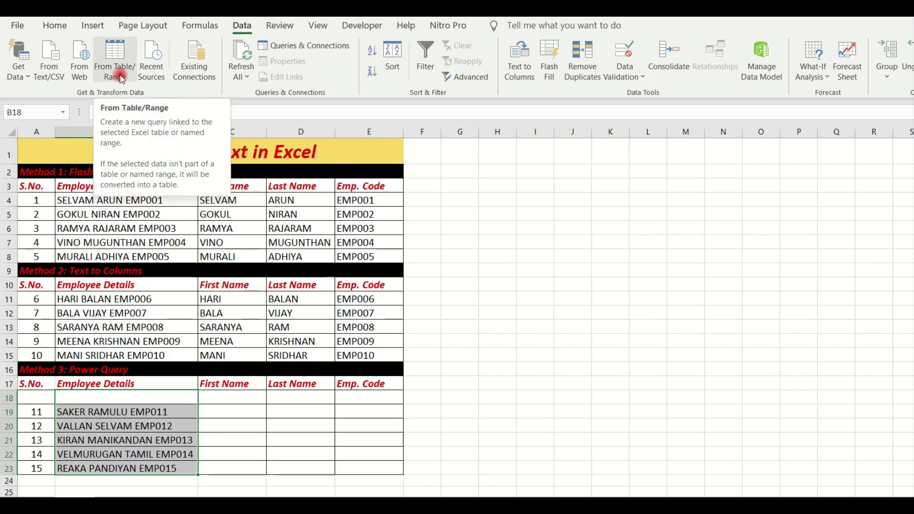
{"action": "left_click", "coordinate": [121, 78]}
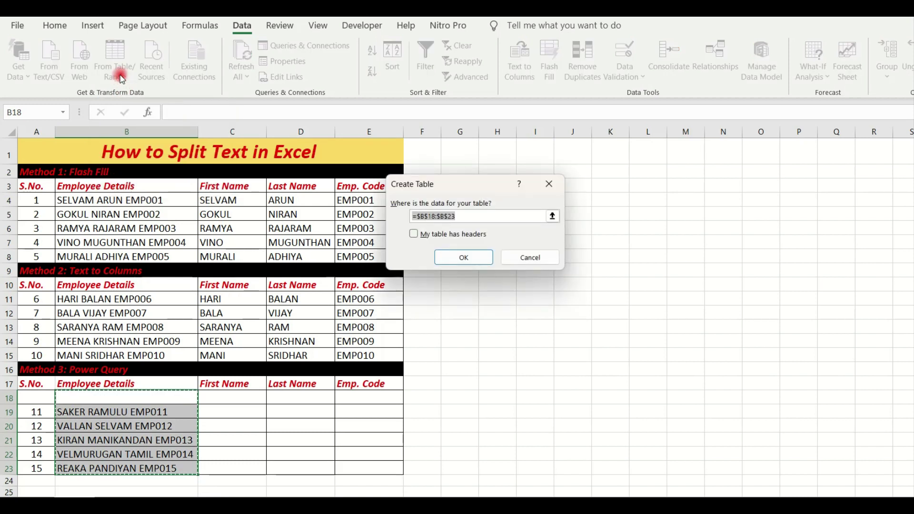
{"action": "left_click", "coordinate": [414, 234]}
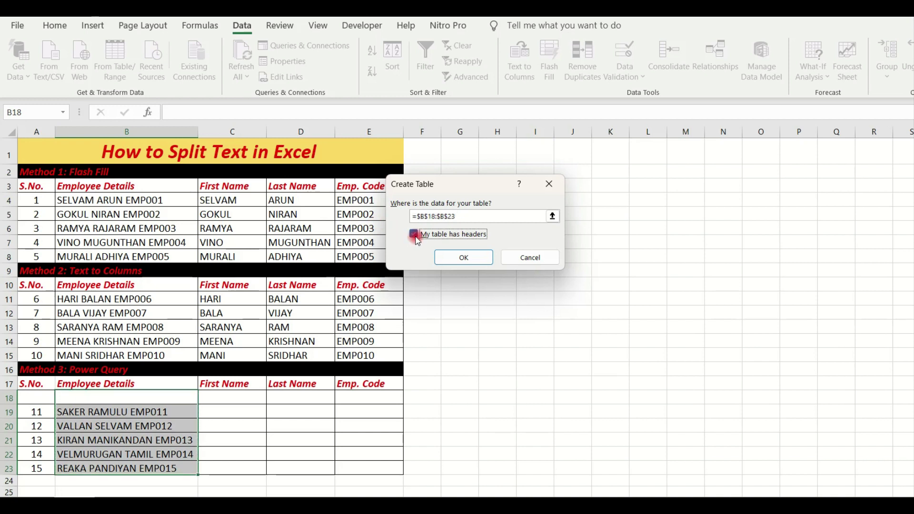
{"action": "left_click", "coordinate": [449, 259]}
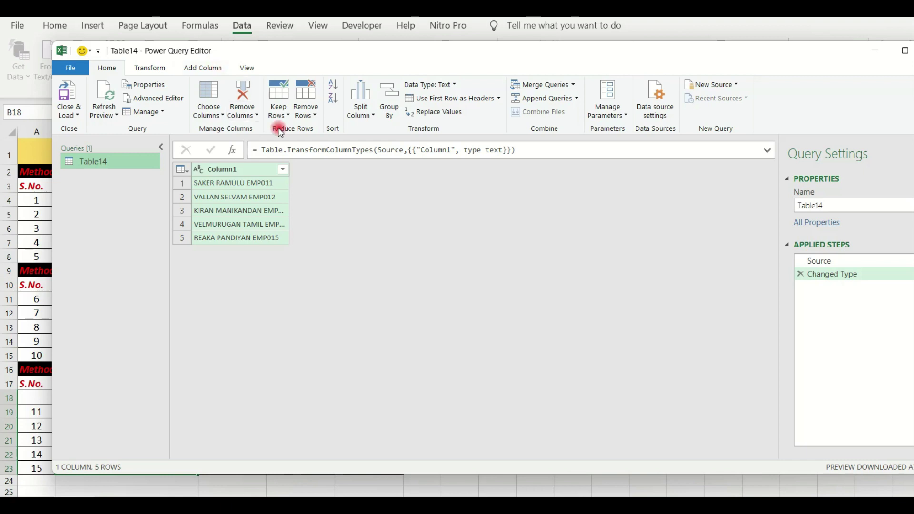
Split Column1 by the Space delimiter at each occurrence into three columns.
{"action": "left_click", "coordinate": [362, 108]}
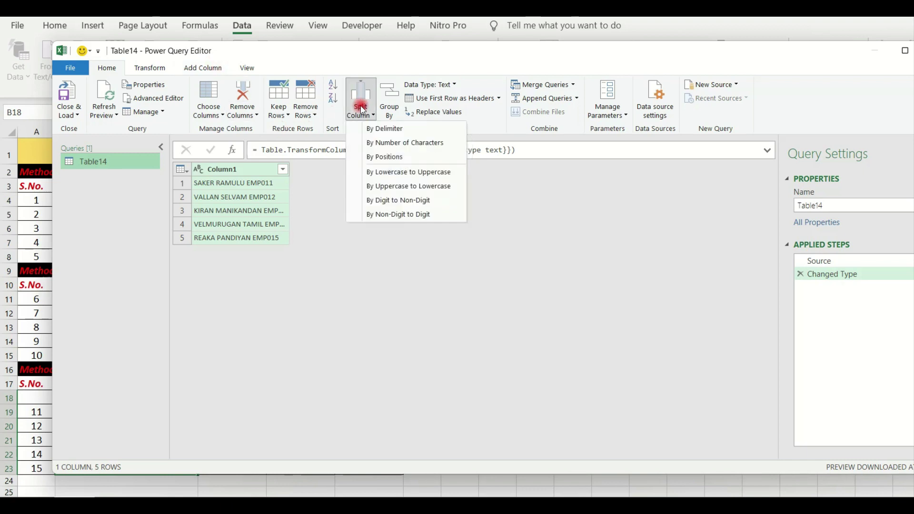
{"action": "left_click", "coordinate": [388, 129]}
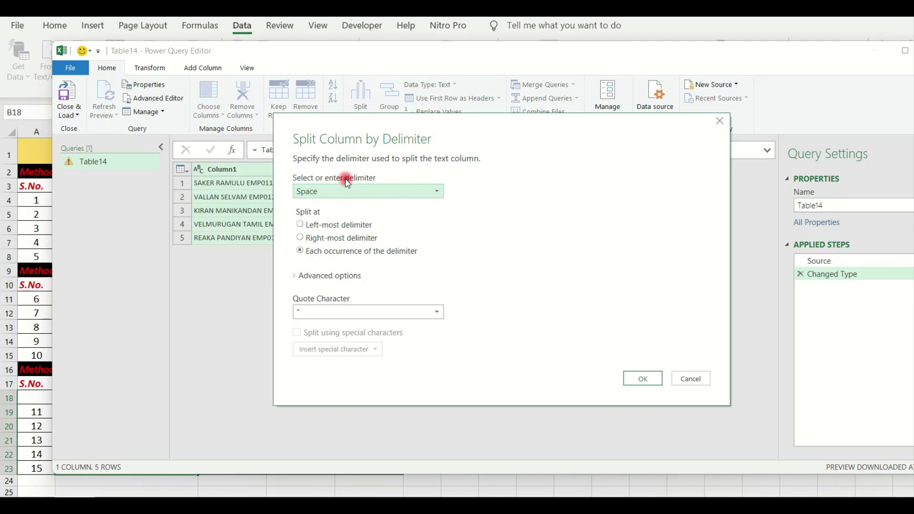
{"action": "left_click", "coordinate": [437, 192]}
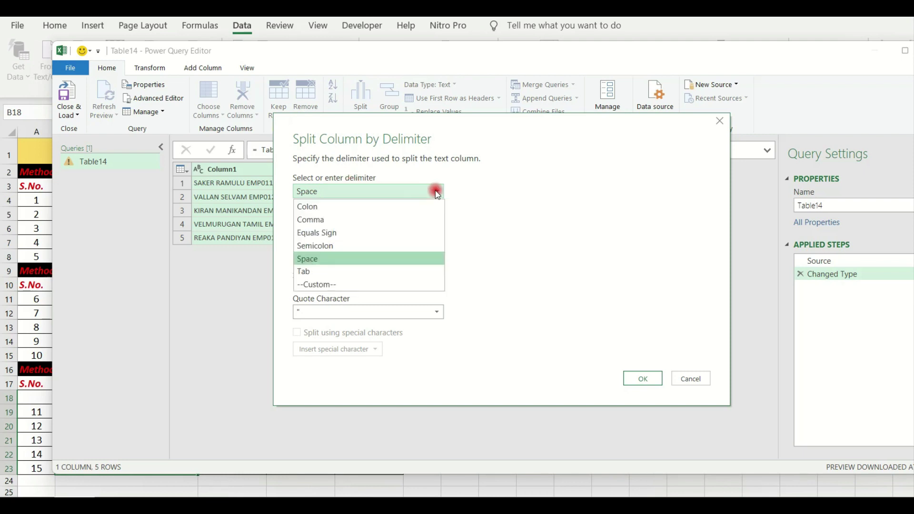
{"action": "left_click", "coordinate": [343, 261]}
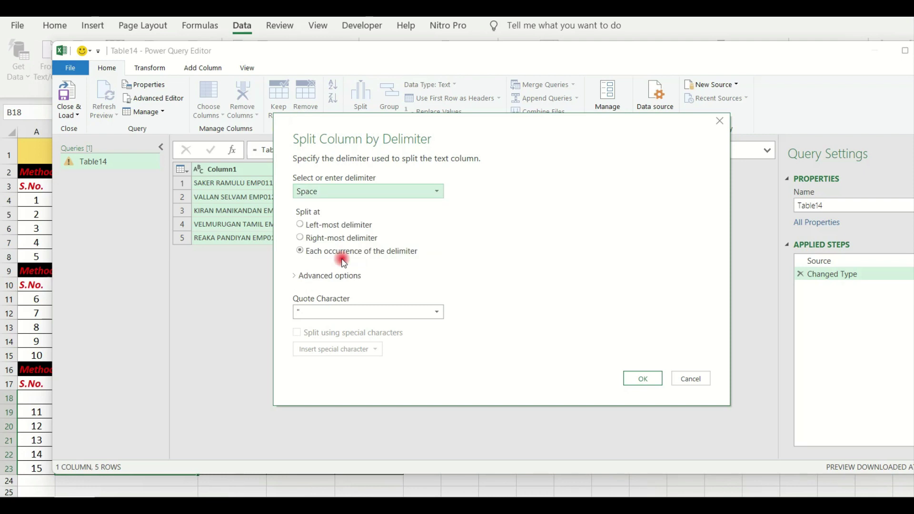
{"action": "left_click", "coordinate": [645, 378]}
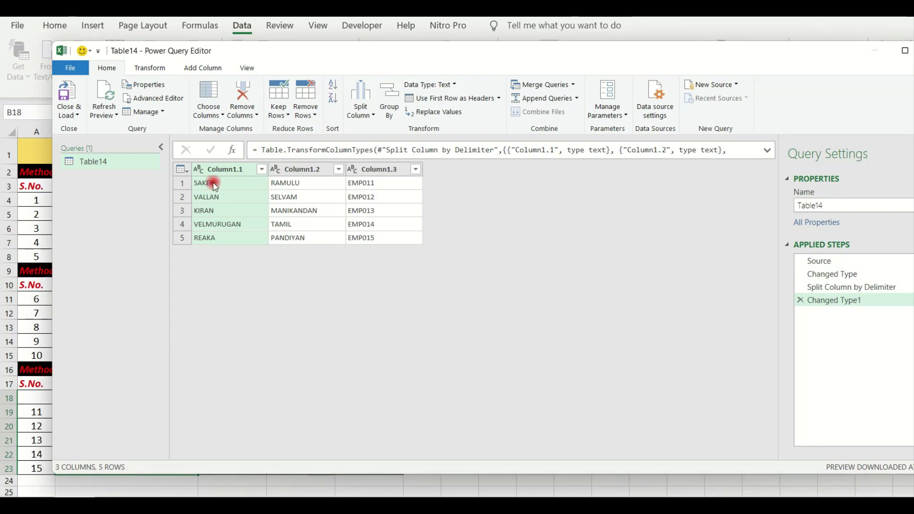
Close & Load the query to the existing worksheet starting at cell C18.
{"action": "left_click", "coordinate": [79, 117]}
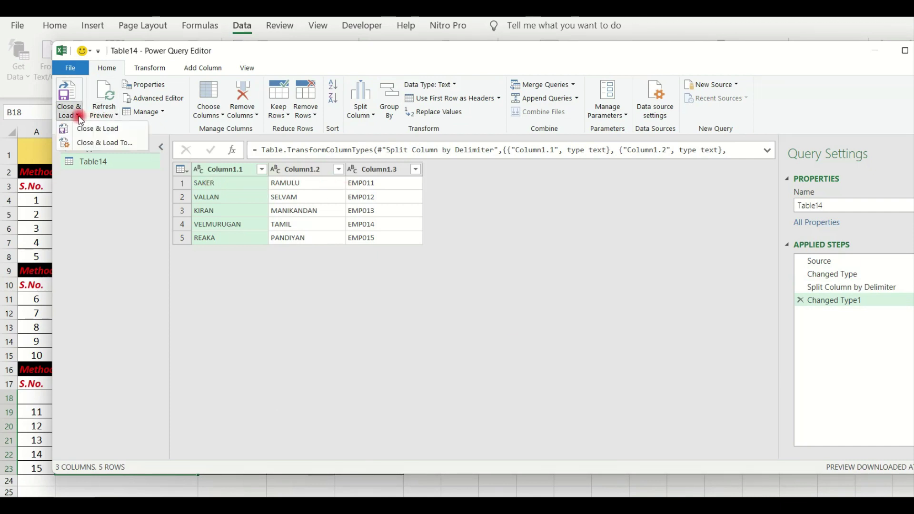
{"action": "left_click", "coordinate": [94, 144]}
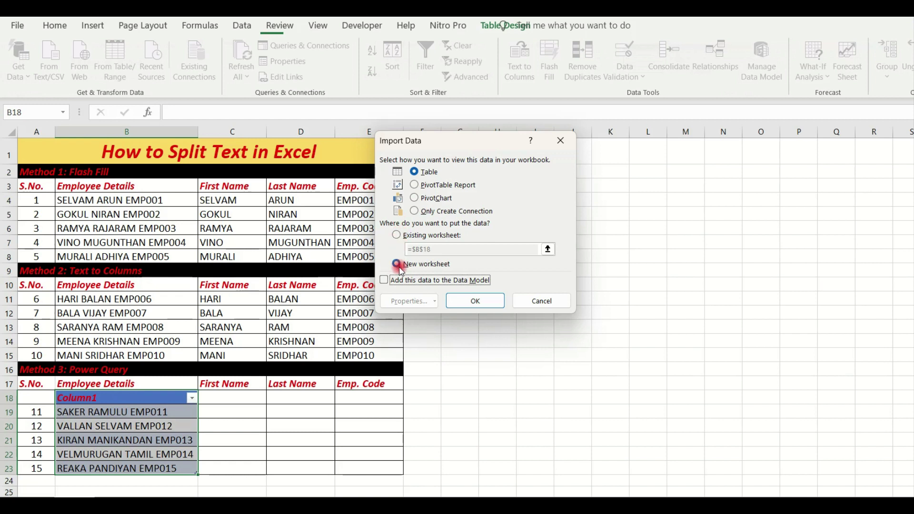
{"action": "left_click", "coordinate": [405, 235]}
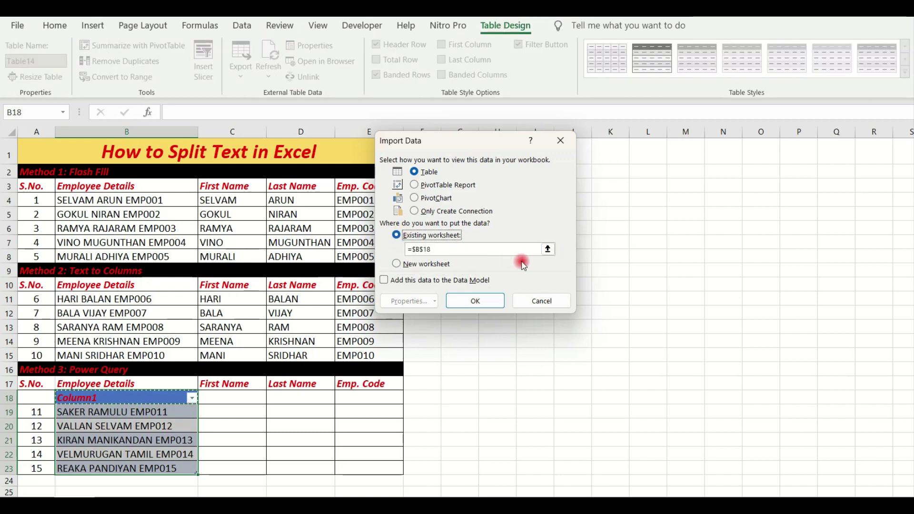
{"action": "left_click", "coordinate": [548, 249]}
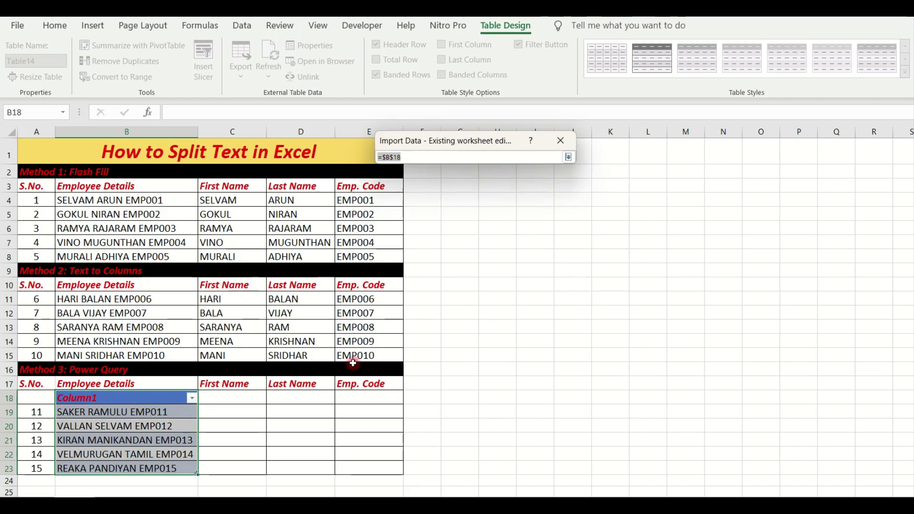
{"action": "left_click", "coordinate": [222, 400]}
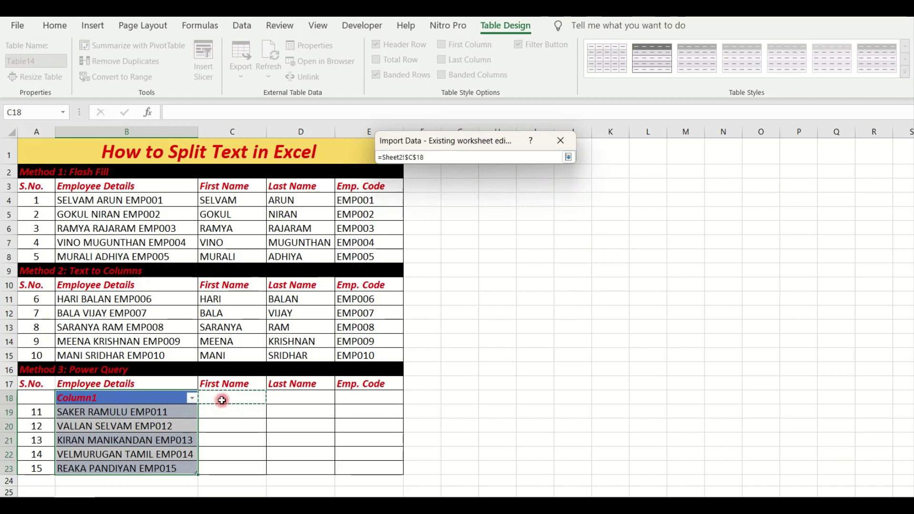
{"action": "left_click", "coordinate": [569, 157]}
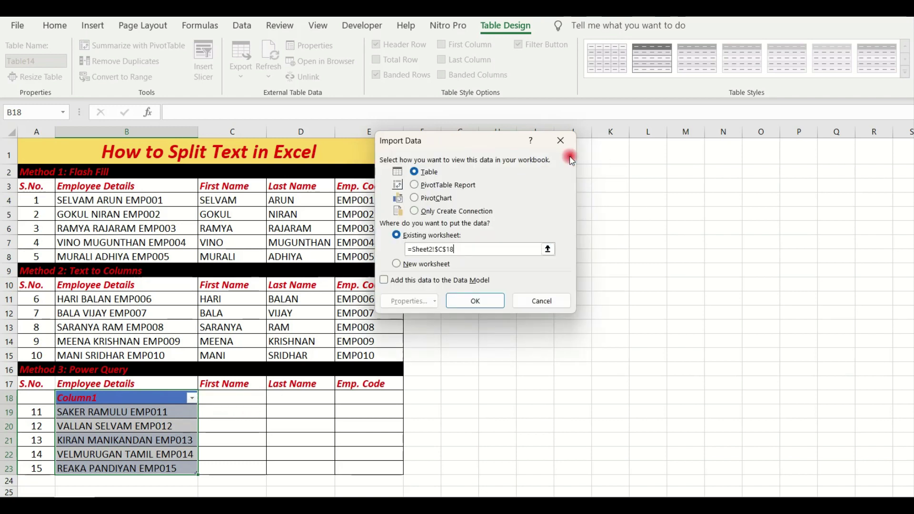
{"action": "left_click", "coordinate": [478, 300]}
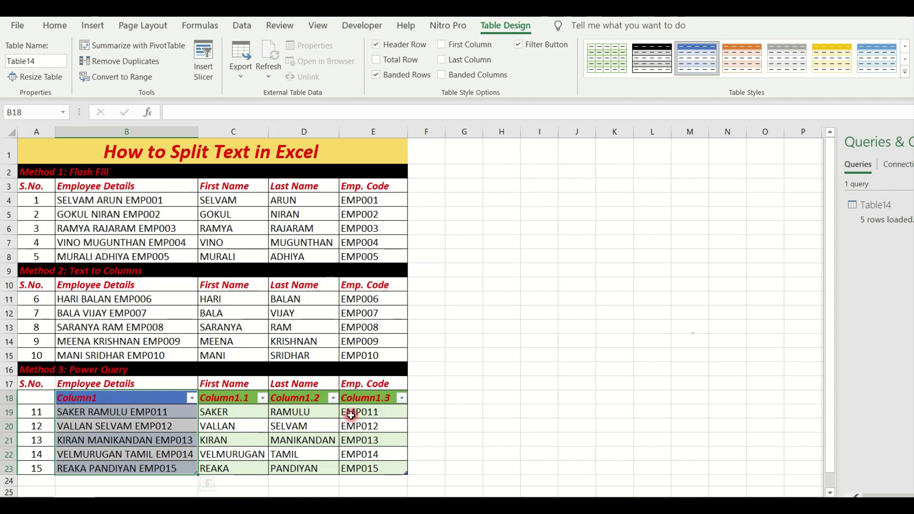
Convert the loaded table C18:E23 to a normal range, clear its formats, then select B18:B23.
{"action": "left_click", "coordinate": [72, 399]}
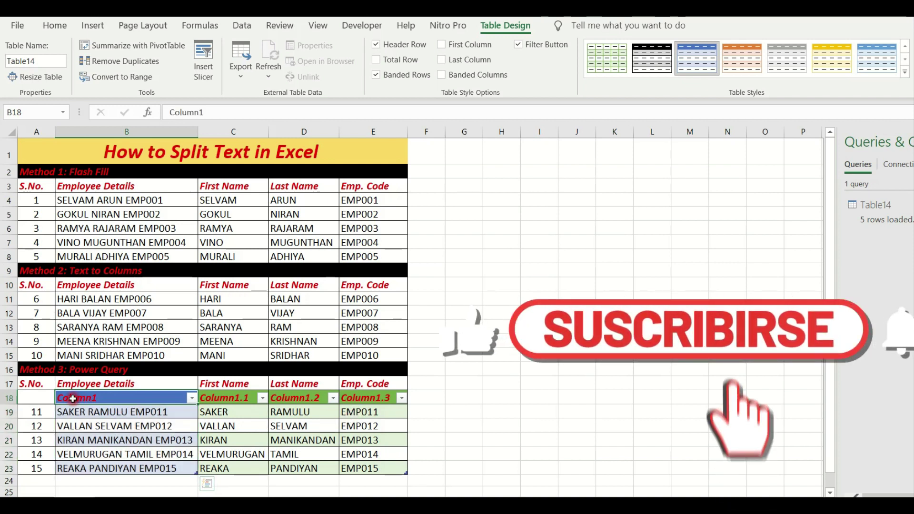
{"action": "left_click_drag", "start_coordinate": [224, 398], "coordinate": [376, 468]}
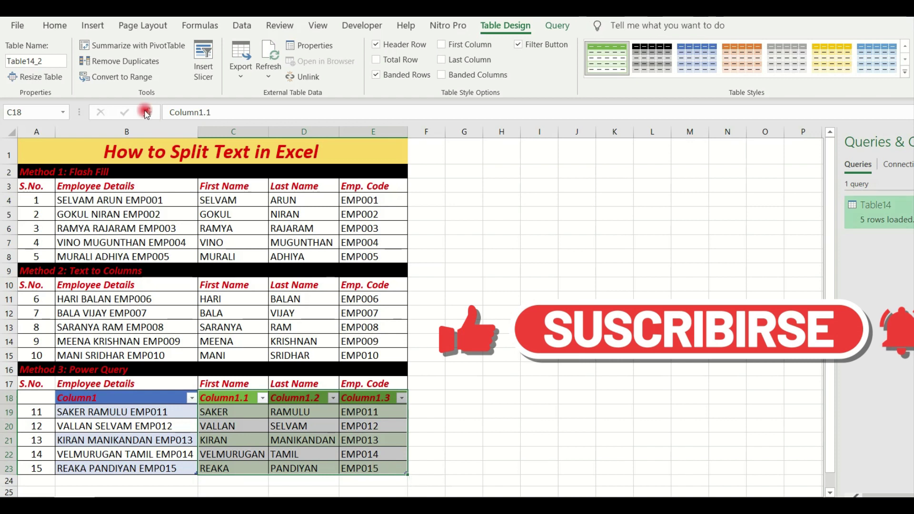
{"action": "left_click", "coordinate": [127, 78]}
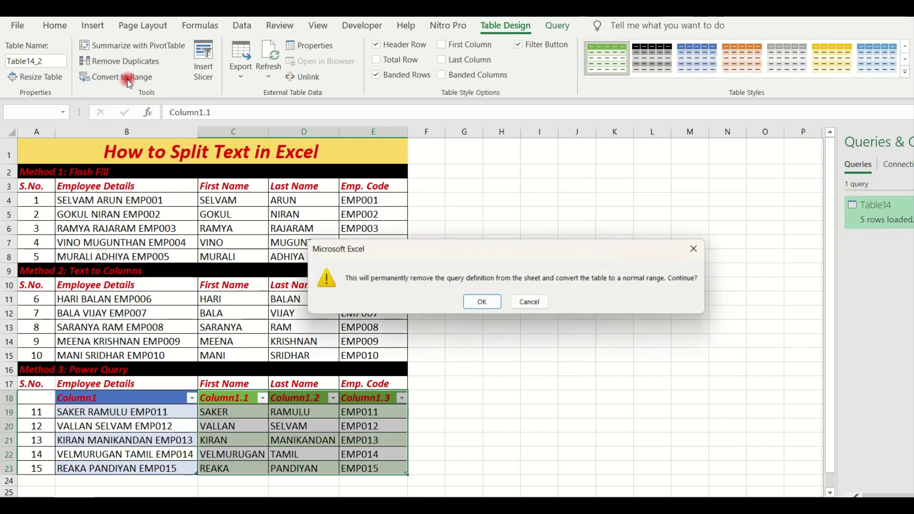
{"action": "left_click", "coordinate": [482, 303]}
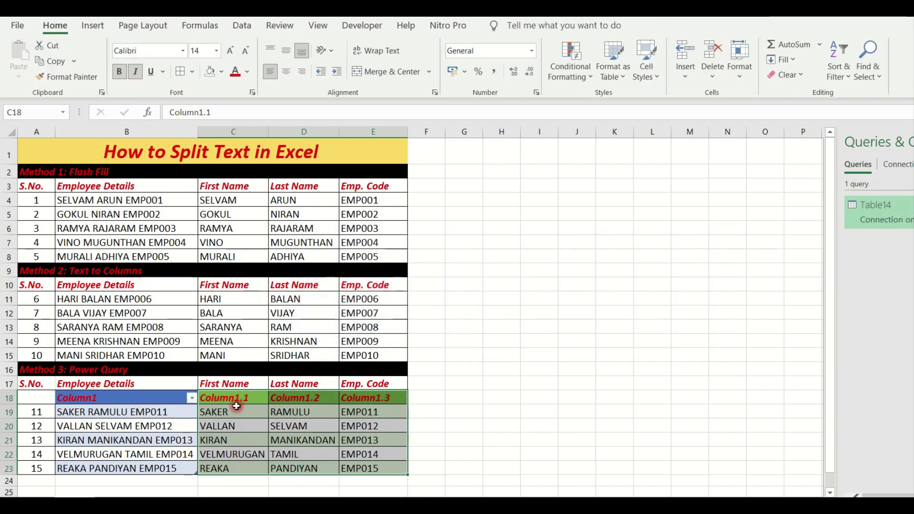
{"action": "left_click", "coordinate": [794, 76]}
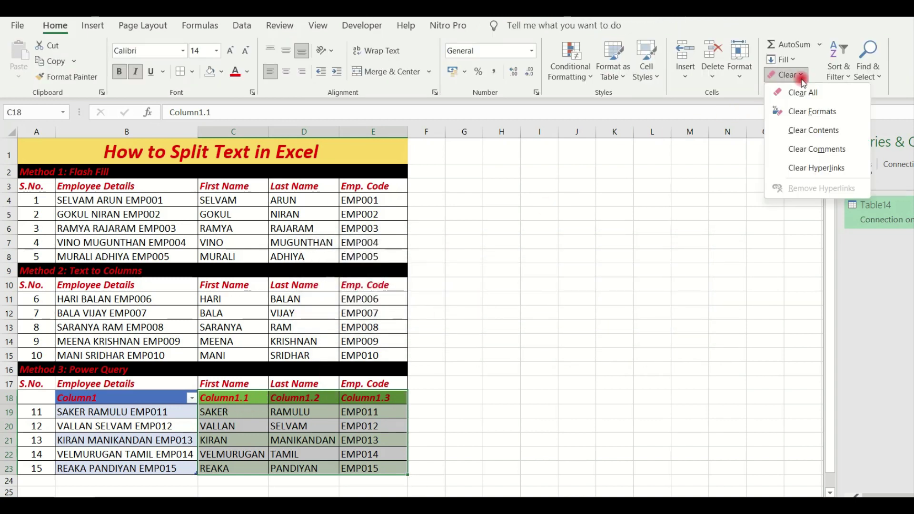
{"action": "left_click", "coordinate": [814, 112]}
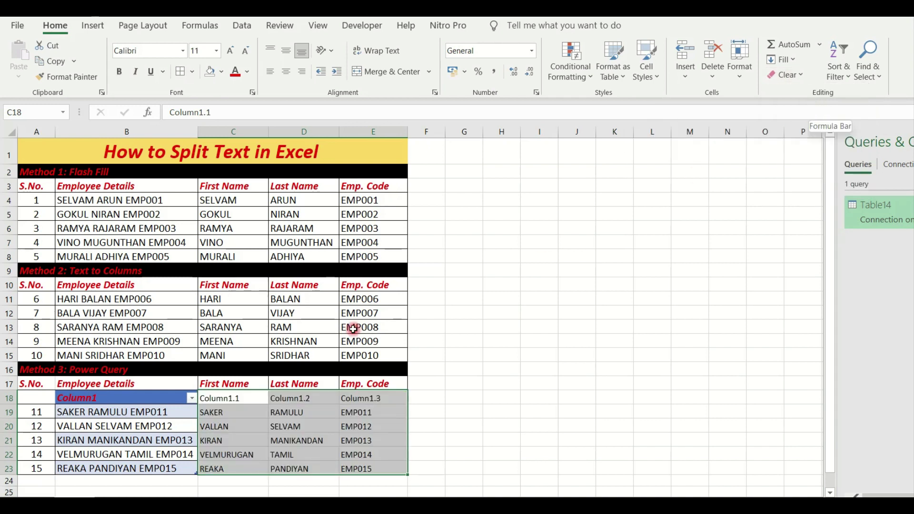
{"action": "left_click", "coordinate": [110, 400]}
{"action": "left_click_drag", "start_coordinate": [111, 413], "coordinate": [116, 465]}
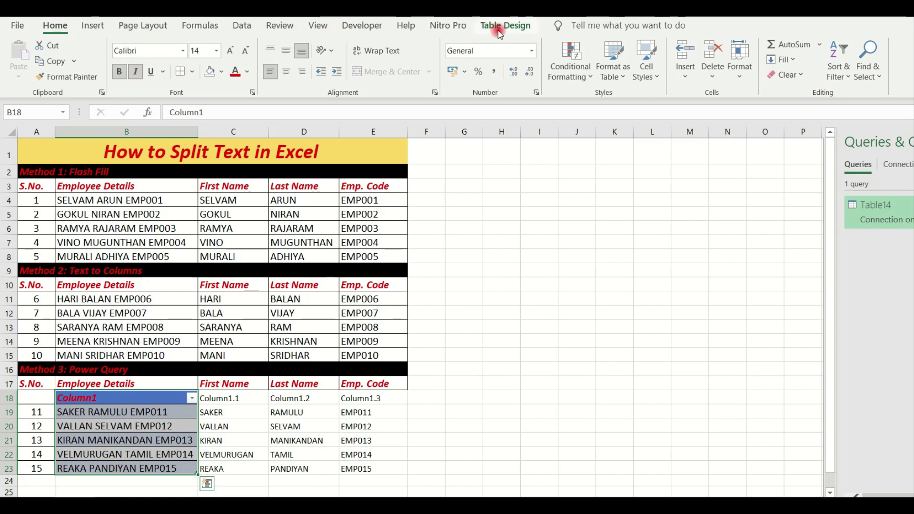
Convert the B18:B23 details table to a normal range and clear its formats.
{"action": "left_click", "coordinate": [508, 31]}
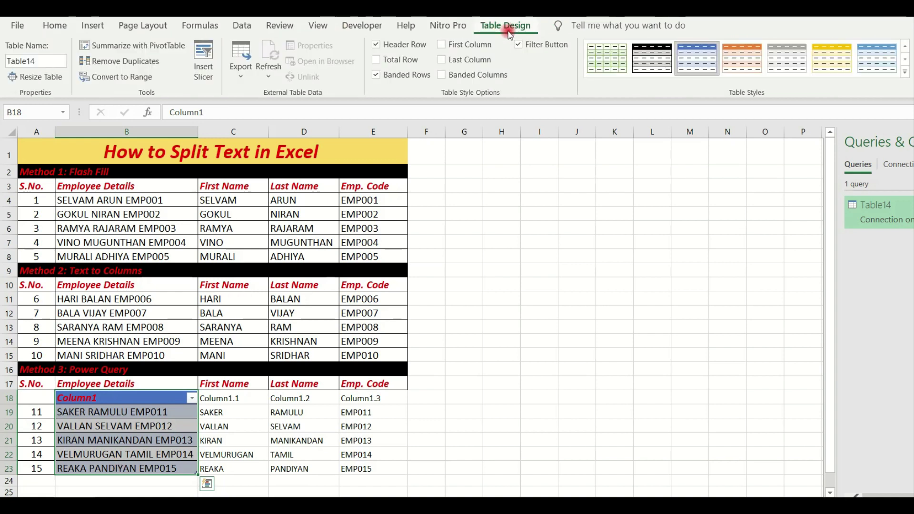
{"action": "left_click", "coordinate": [141, 80]}
{"action": "left_click", "coordinate": [500, 301]}
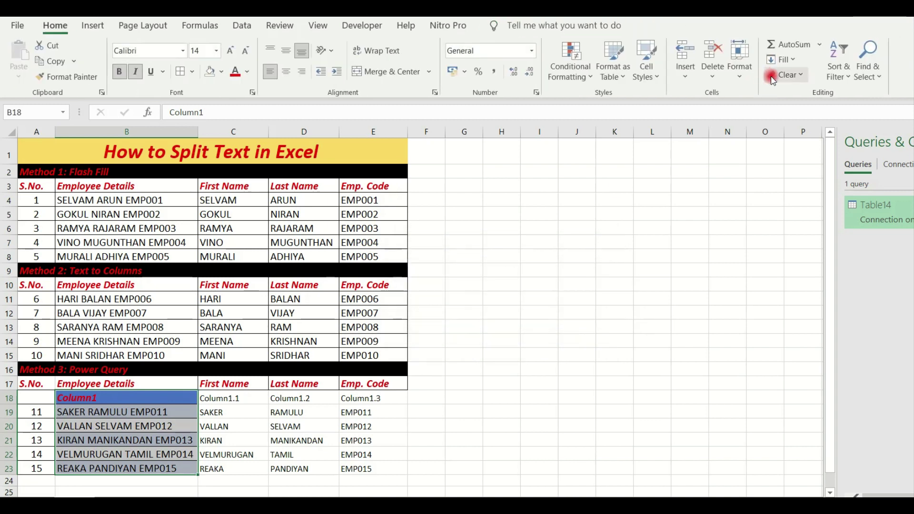
{"action": "left_click", "coordinate": [785, 75]}
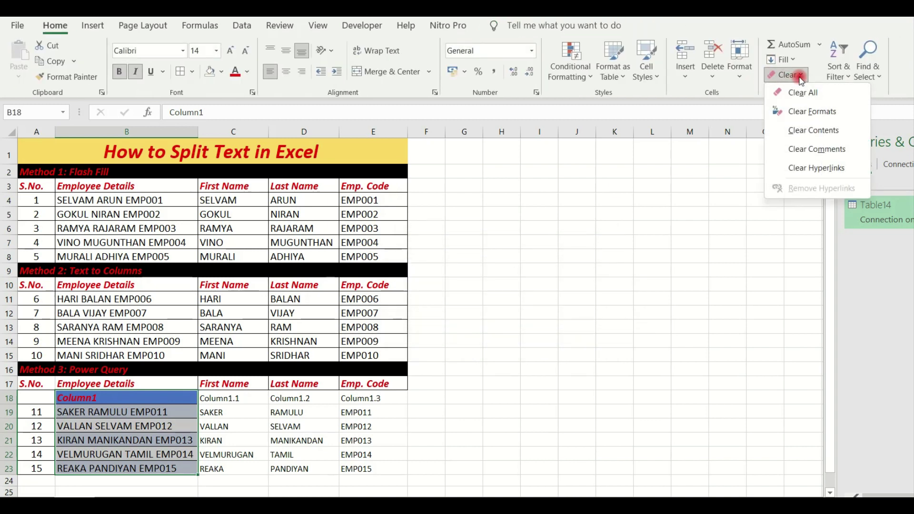
{"action": "left_click", "coordinate": [811, 114]}
{"action": "right_click", "coordinate": [9, 398]}
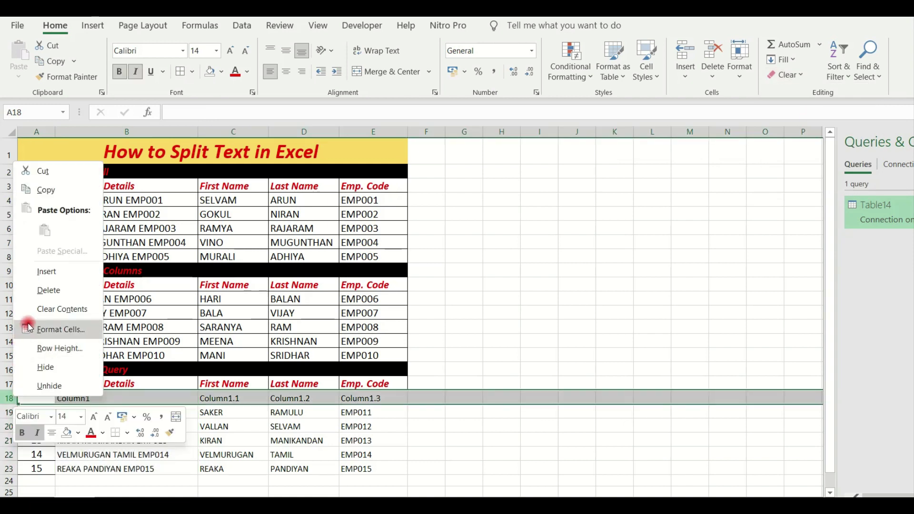
Delete the leftover header row 18 and Format Paint B11's formatting onto B18:E22.
{"action": "left_click", "coordinate": [52, 290]}
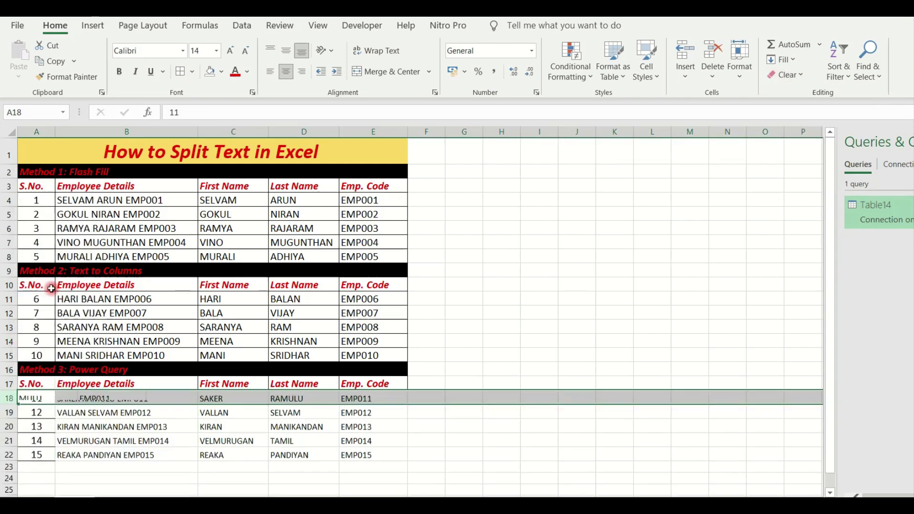
{"action": "left_click", "coordinate": [99, 298]}
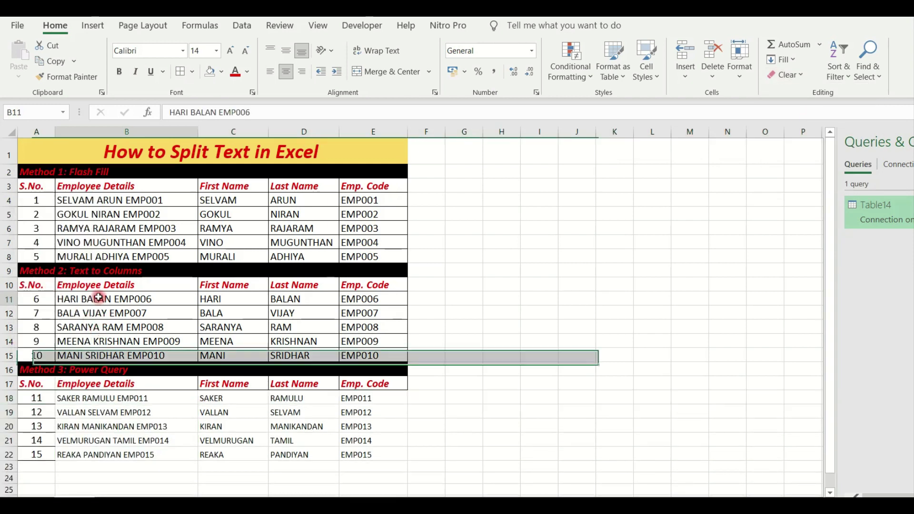
{"action": "left_click", "coordinate": [85, 81]}
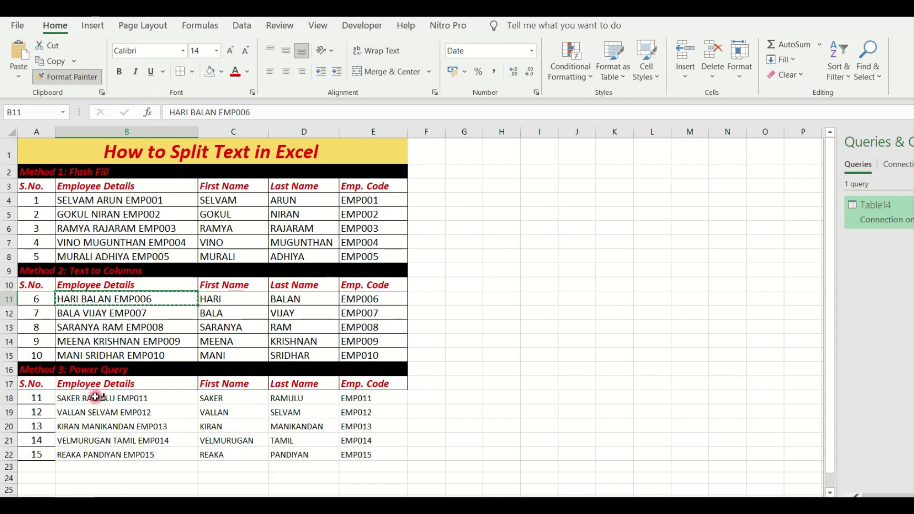
{"action": "left_click_drag", "start_coordinate": [95, 397], "coordinate": [355, 450]}
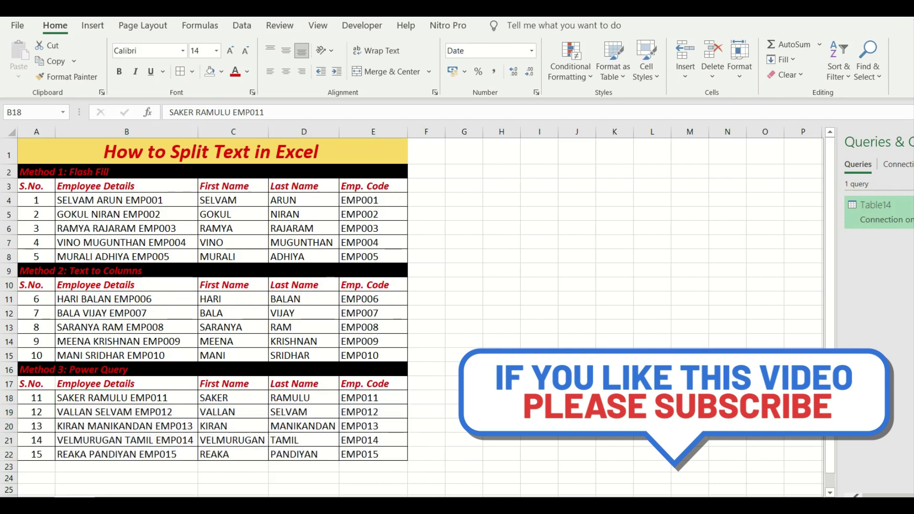